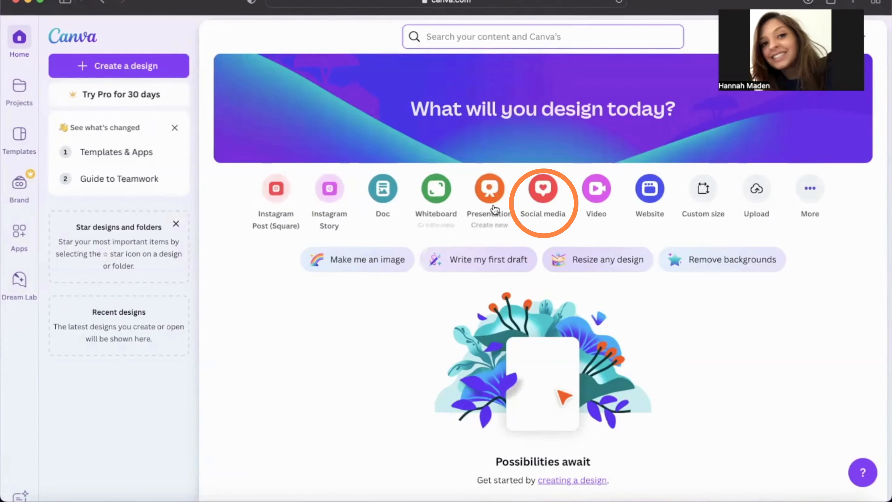
# Create a new square Instagram post design from the social media formats
pyautogui.click(542, 202)
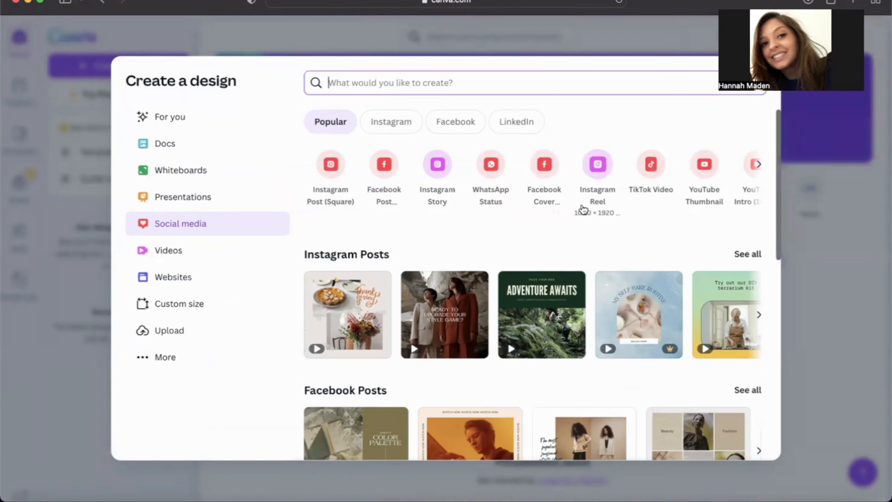
pyautogui.scroll(-3, 482, 352)
pyautogui.scroll(-10, 482, 351)
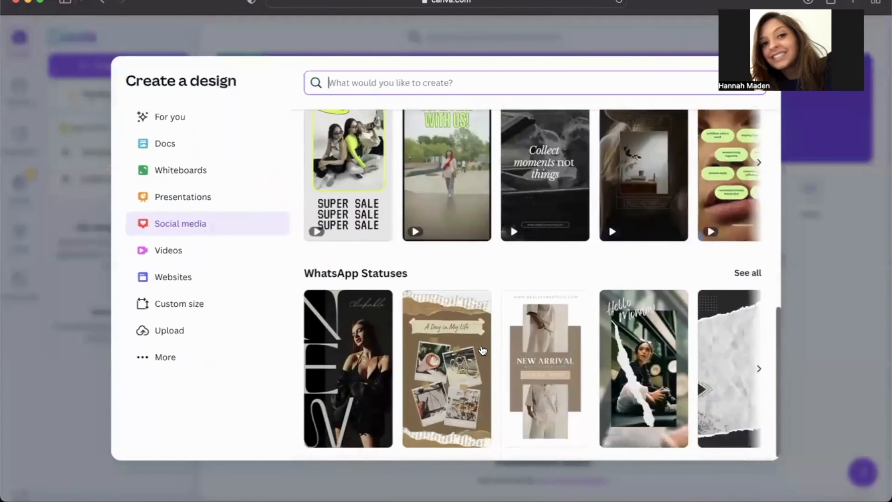
pyautogui.scroll(15, 482, 349)
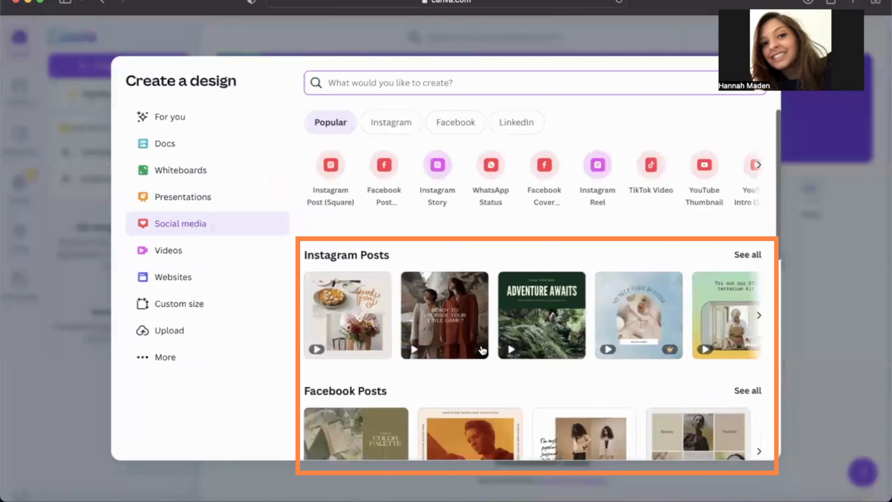
pyautogui.click(332, 167)
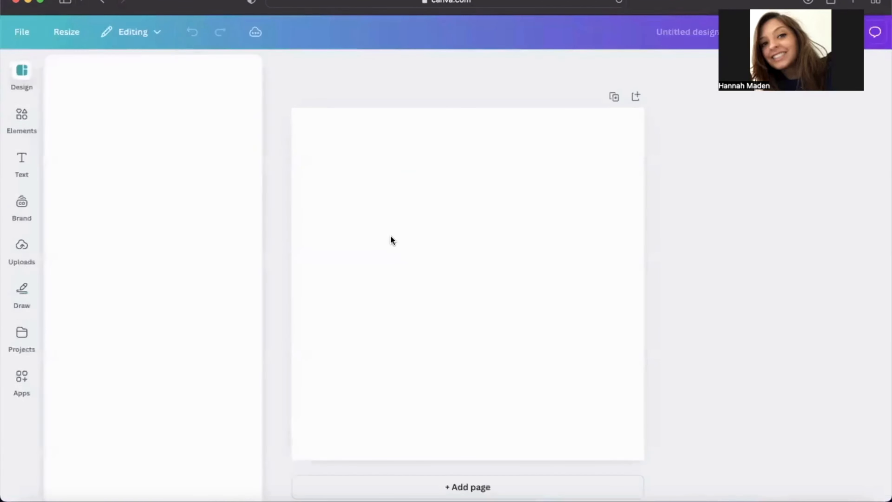
# Hide the template suggestions, add a blank page after the first one and return to page 1
pyautogui.click(276, 65)
pyautogui.click(494, 309)
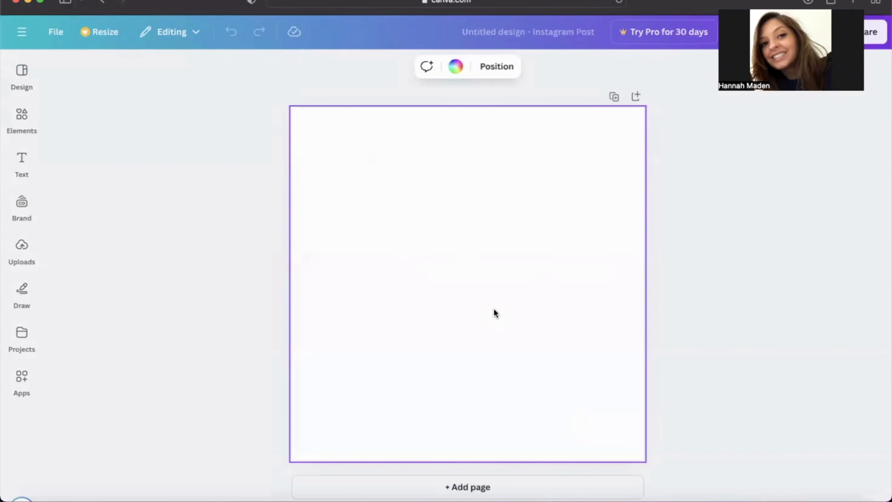
pyautogui.click(516, 490)
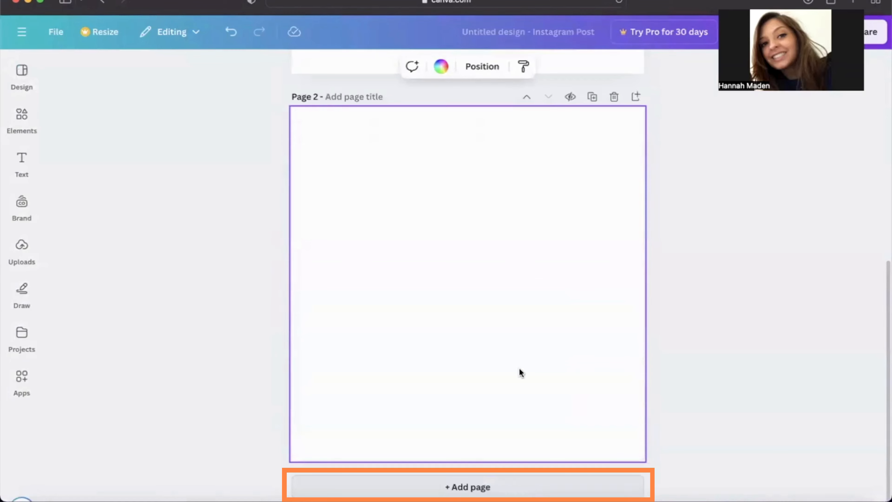
pyautogui.scroll(10, 519, 265)
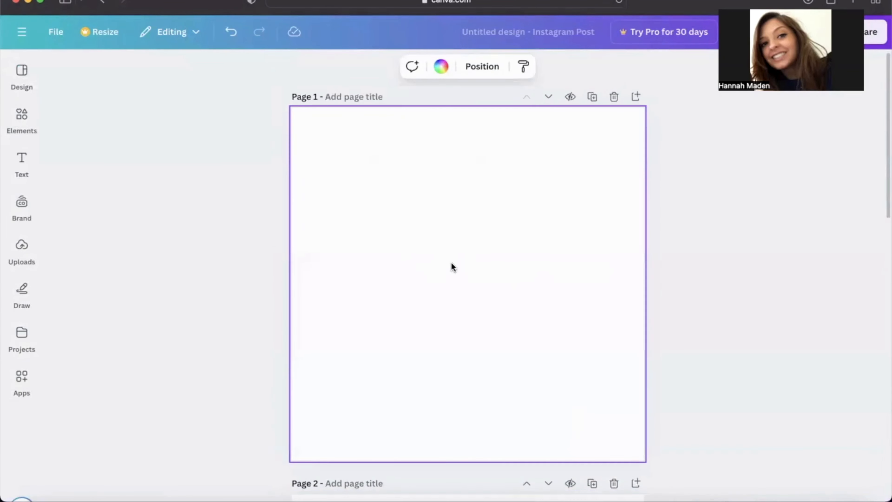
# Browse the Instagram post templates and apply the Thanksgiving template with the pie and bouquet to page 1
pyautogui.click(20, 74)
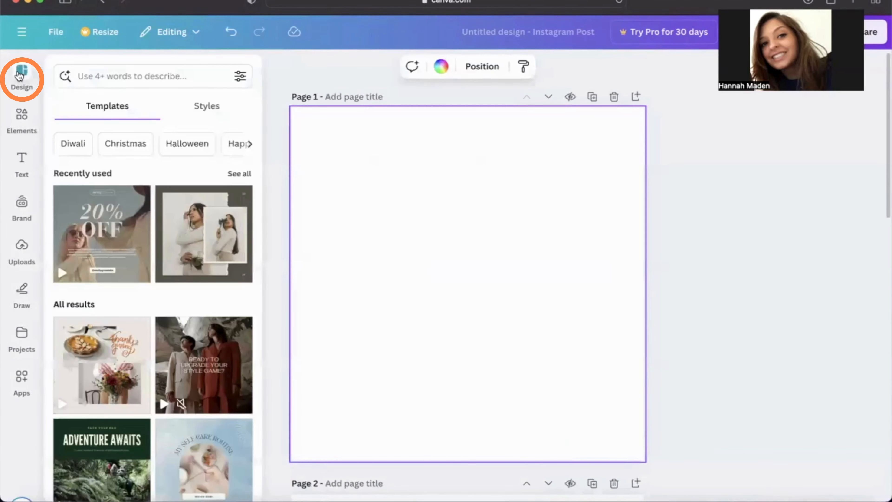
pyautogui.scroll(-4, 144, 233)
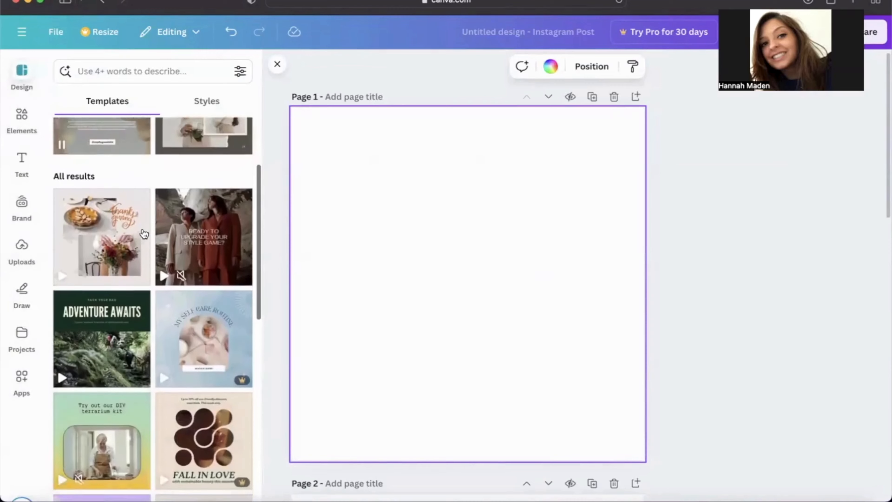
pyautogui.scroll(-8, 144, 234)
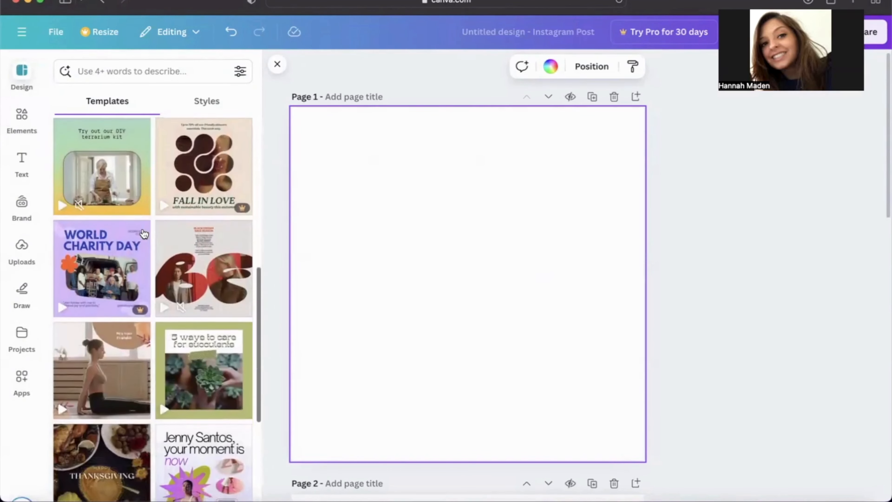
pyautogui.scroll(-10, 144, 233)
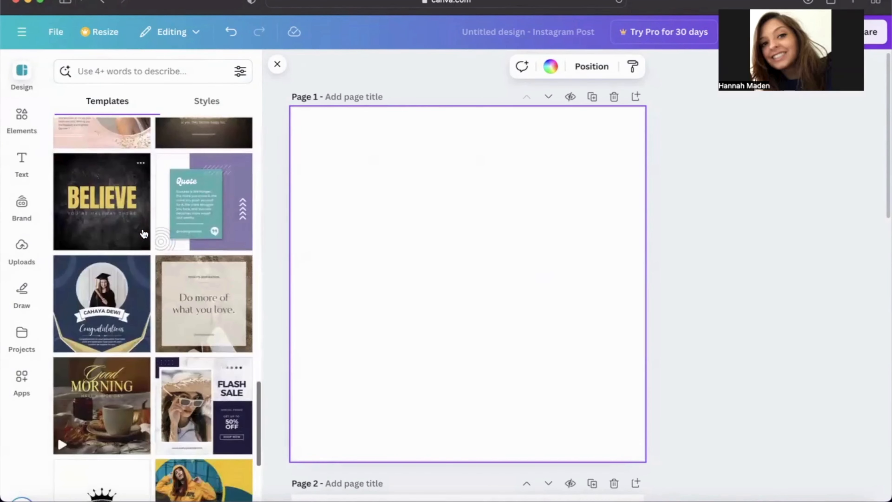
pyautogui.scroll(8, 144, 234)
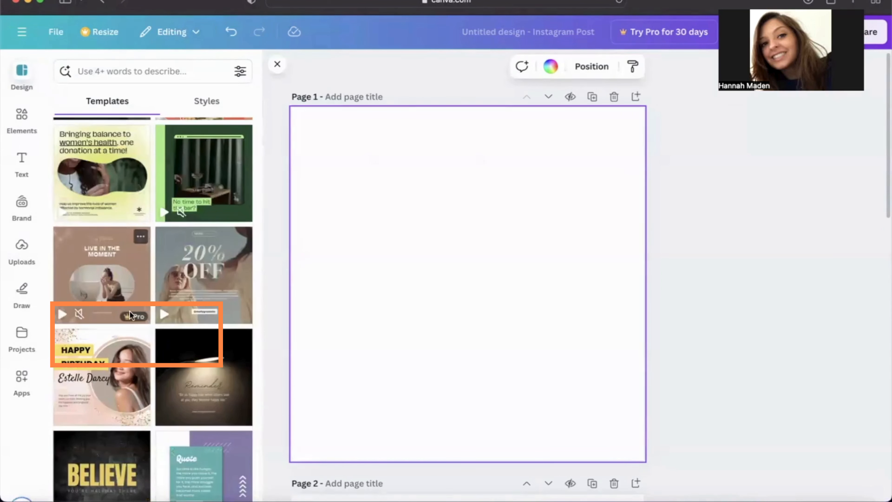
pyautogui.moveTo(145, 314)
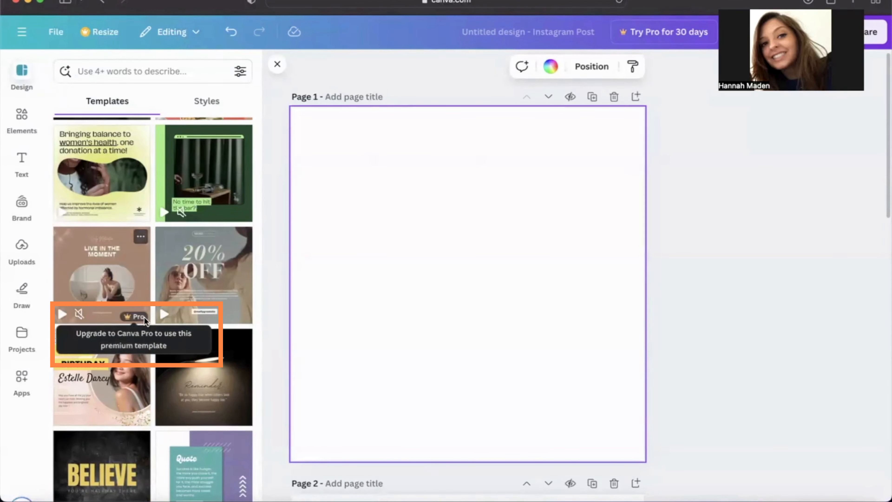
pyautogui.scroll(4, 170, 272)
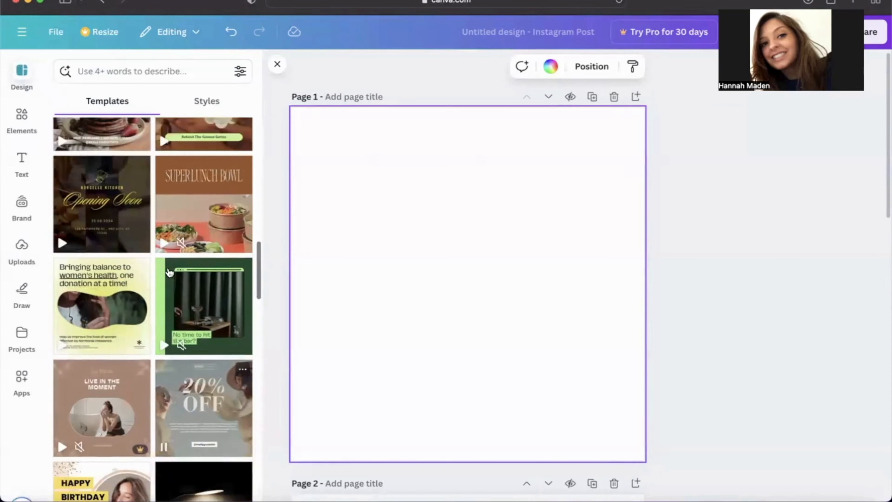
pyautogui.scroll(7, 169, 272)
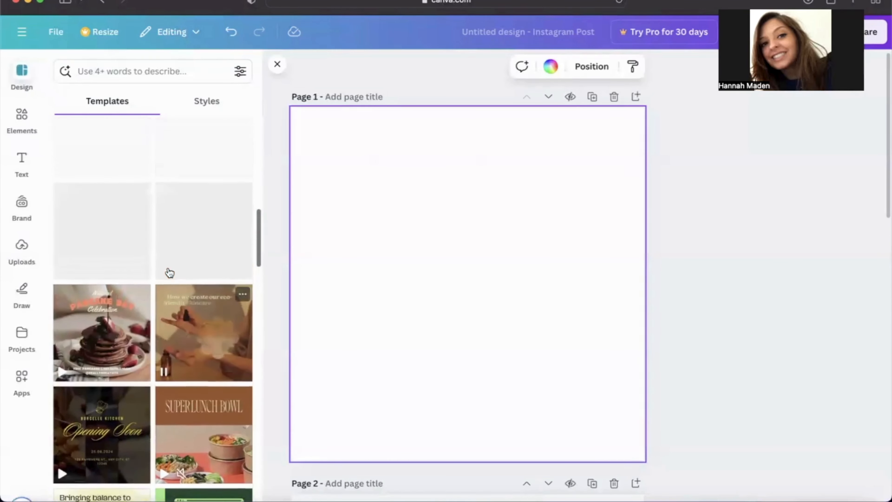
pyautogui.scroll(5, 168, 267)
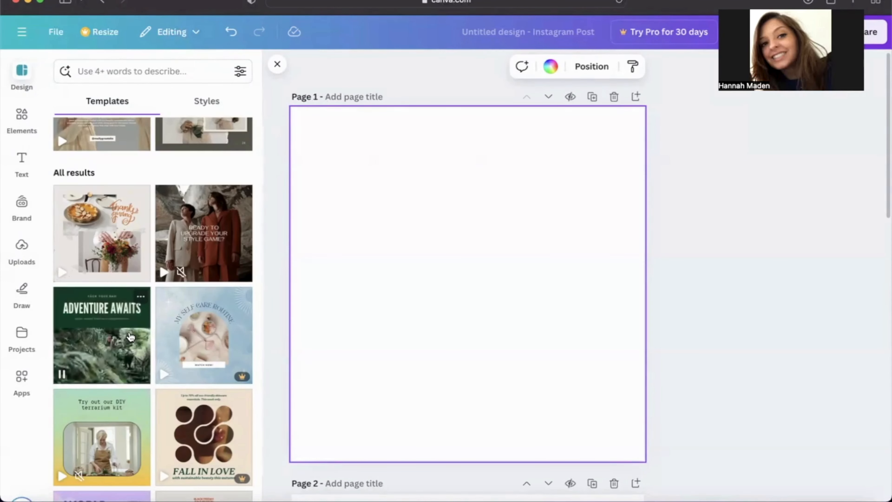
pyautogui.click(121, 245)
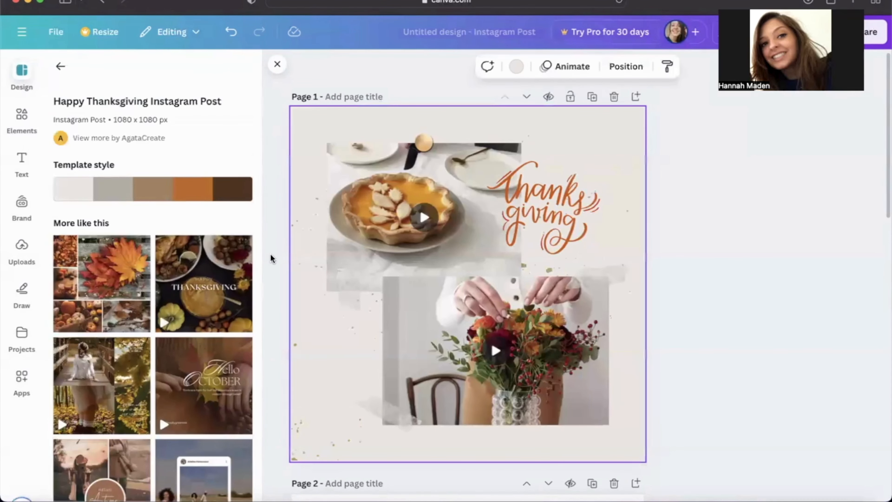
# Reposition the Thanksgiving lettering, the tape strip and the pie photo slightly on page 1
pyautogui.click(537, 221)
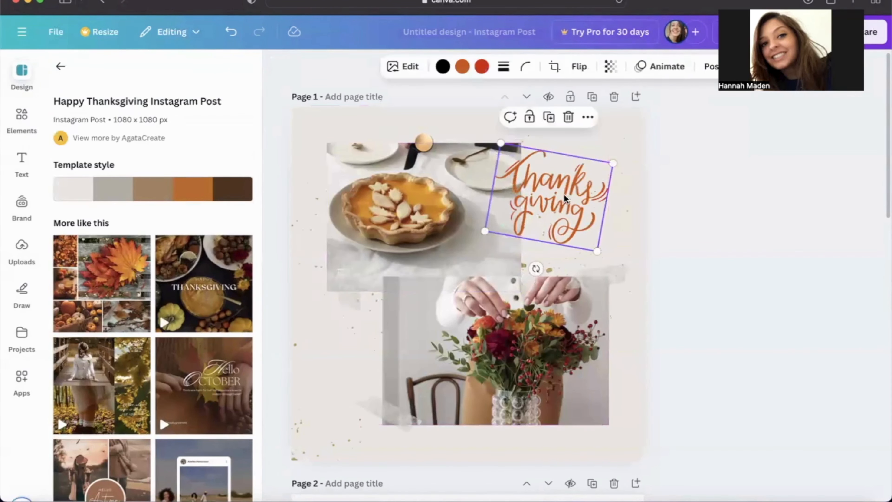
pyautogui.moveTo(564, 194)
pyautogui.mouseDown()
pyautogui.moveTo(608, 137)
pyautogui.moveTo(578, 175)
pyautogui.moveTo(571, 205)
pyautogui.mouseUp()
pyautogui.moveTo(504, 314)
pyautogui.mouseDown()
pyautogui.moveTo(548, 336)
pyautogui.moveTo(505, 312)
pyautogui.mouseUp()
pyautogui.moveTo(369, 405)
pyautogui.mouseDown()
pyautogui.moveTo(314, 376)
pyautogui.moveTo(368, 417)
pyautogui.mouseUp()
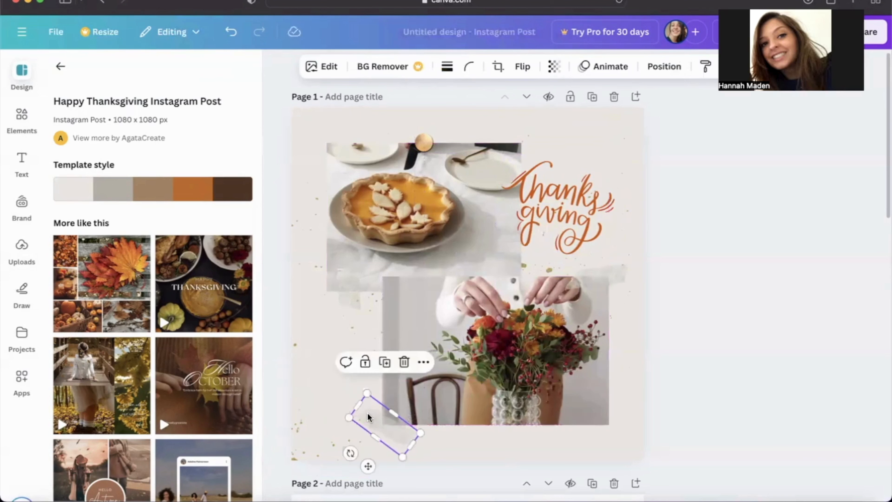
pyautogui.moveTo(386, 217)
pyautogui.mouseDown()
pyautogui.moveTo(465, 211)
pyautogui.moveTo(386, 213)
pyautogui.moveTo(400, 212)
pyautogui.mouseUp()
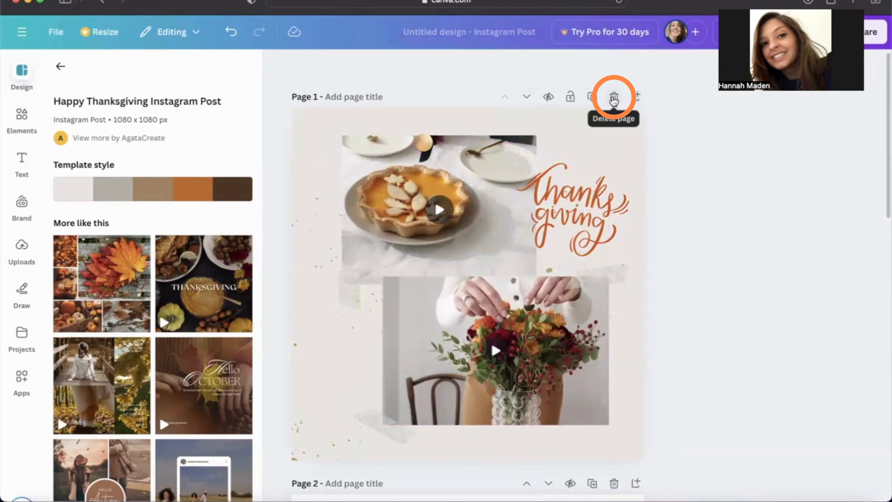
# Delete the Thanksgiving page and apply the Adventure Awaits template to the blank first page
pyautogui.click(613, 100)
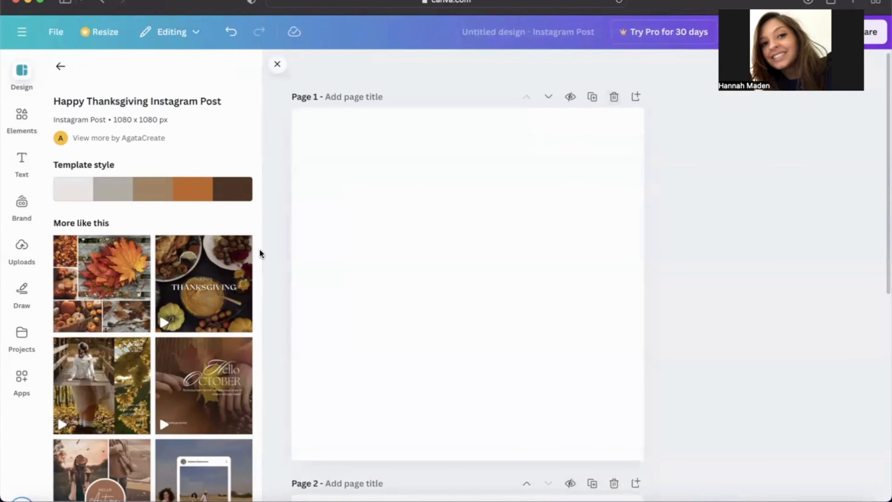
pyautogui.click(61, 67)
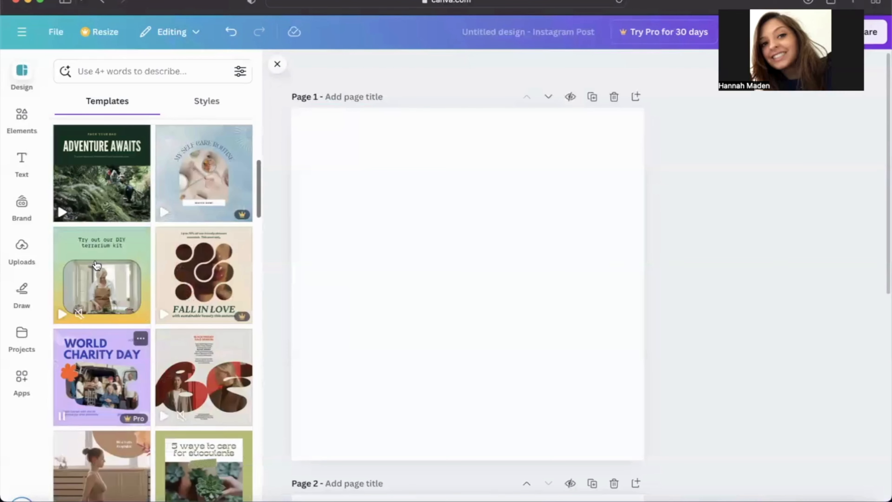
pyautogui.scroll(2, 96, 265)
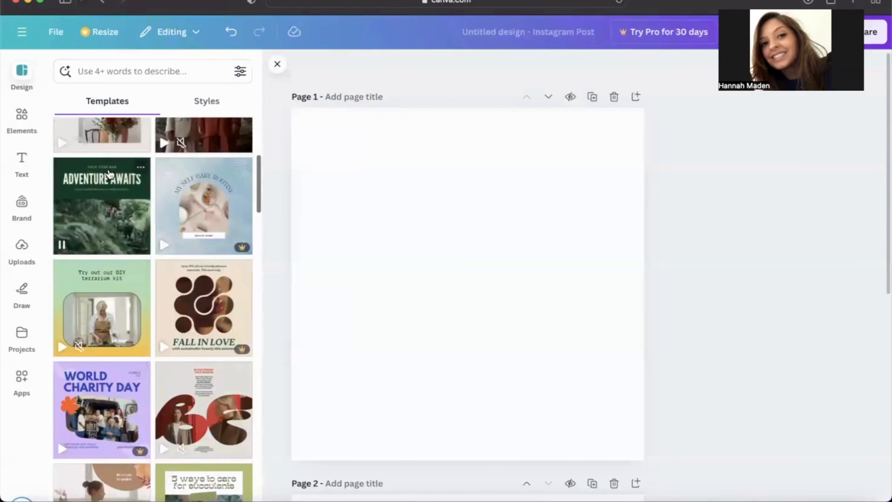
pyautogui.click(100, 218)
# Ungroup the header texts on page 1 and move the ADVENTURE AWAITS headline slightly up
pyautogui.click(403, 206)
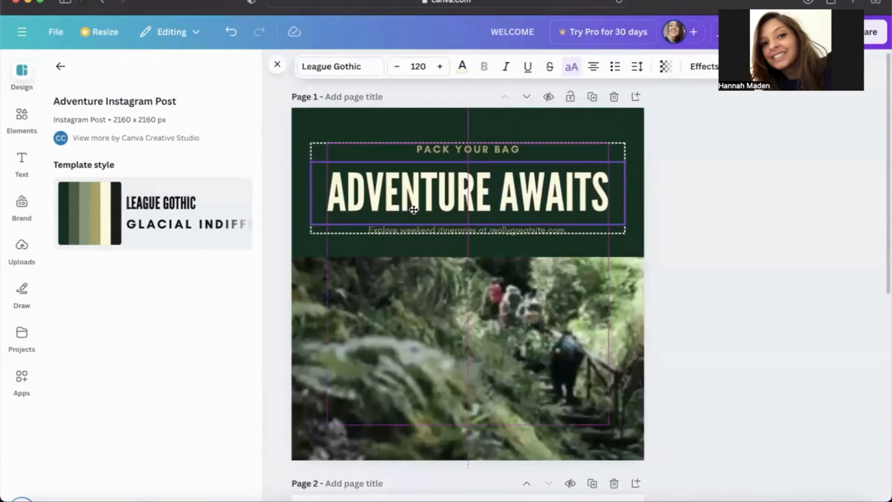
pyautogui.moveTo(452, 283)
pyautogui.mouseDown()
pyautogui.moveTo(527, 285)
pyautogui.moveTo(438, 283)
pyautogui.mouseUp()
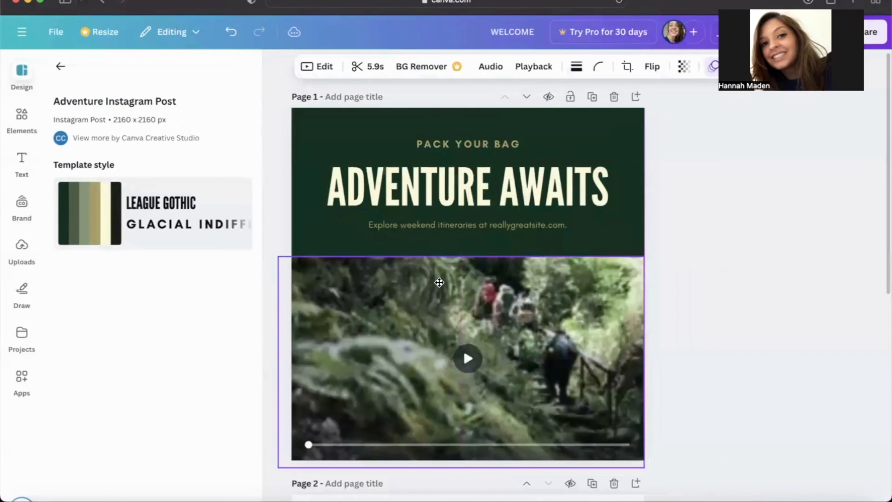
pyautogui.click(487, 143)
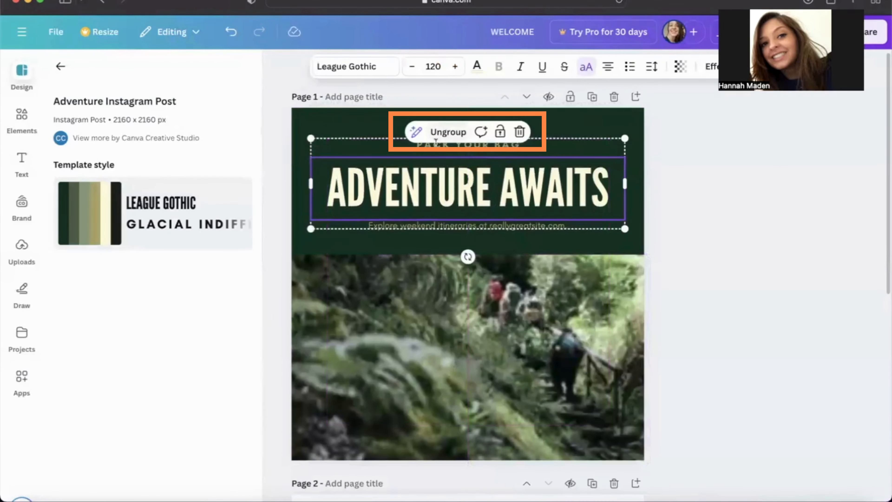
pyautogui.click(446, 133)
pyautogui.click(697, 166)
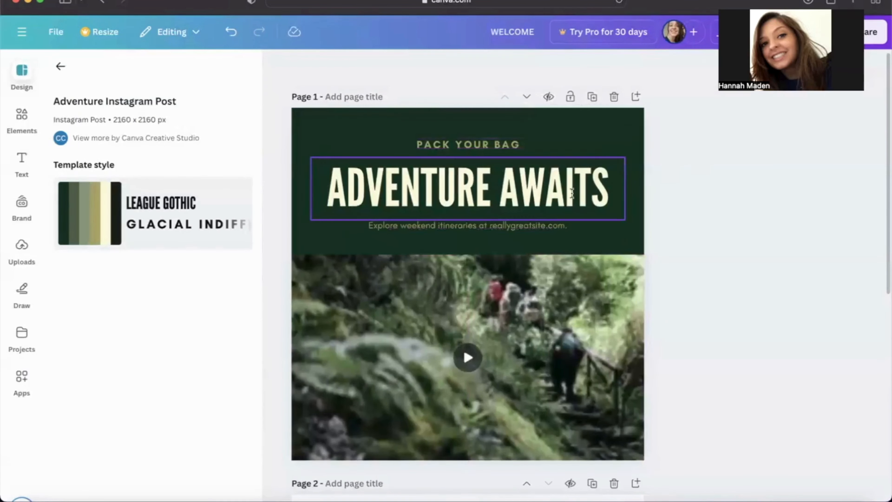
pyautogui.moveTo(560, 191)
pyautogui.mouseDown()
pyautogui.moveTo(561, 165)
pyautogui.moveTo(561, 185)
pyautogui.mouseUp()
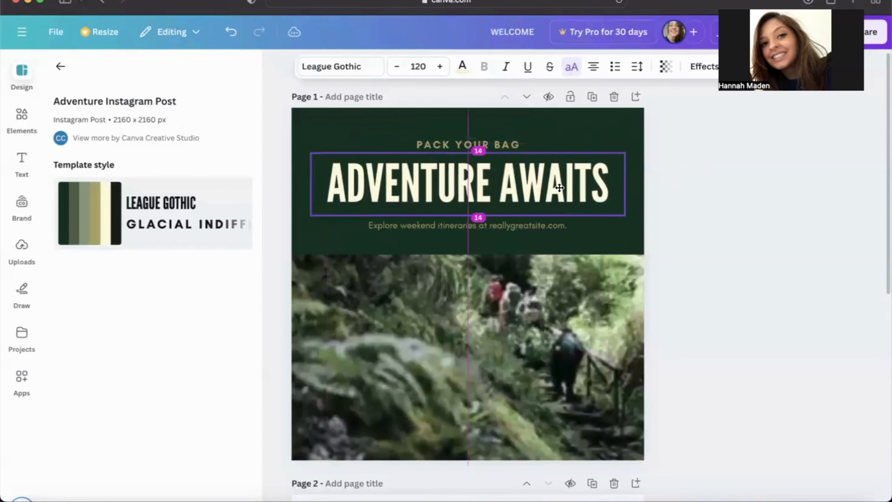
# Replace the headline text on page 1 with "HELLO & WELCOME"
pyautogui.doubleClick(498, 173)
pyautogui.write('HELLO')
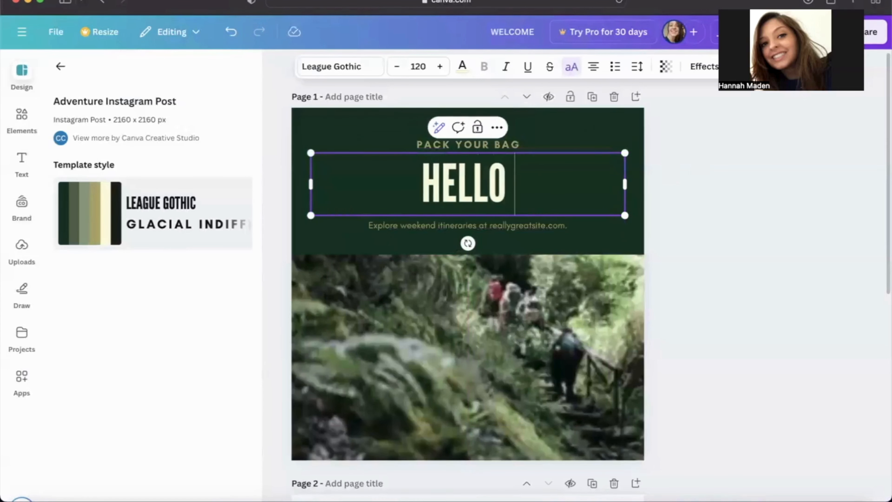
pyautogui.write(' & WELCOME')
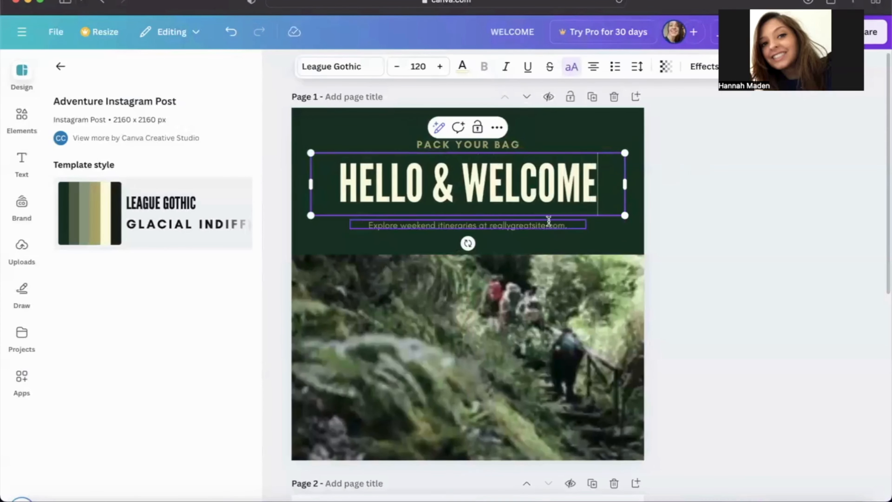
# Replace the small line below the headline with "LIVE YOUR LIFE ON YOUR TERMS"
pyautogui.click(541, 224)
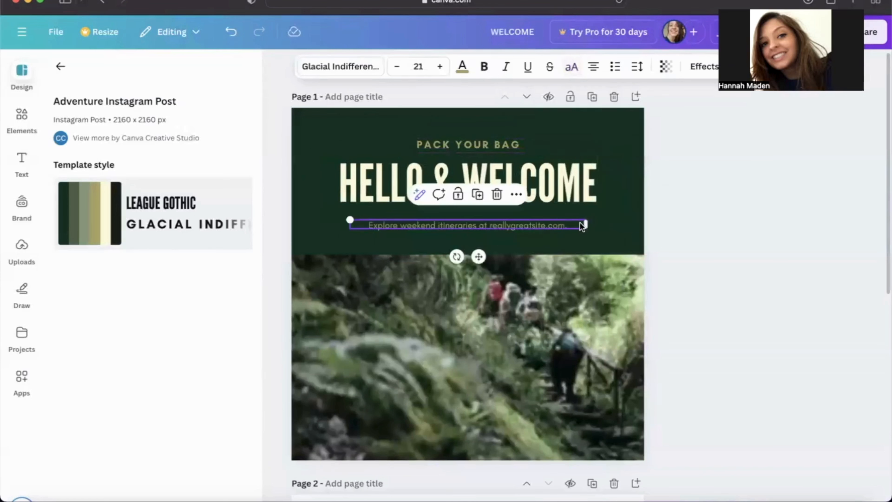
pyautogui.click(680, 238)
pyautogui.doubleClick(554, 224)
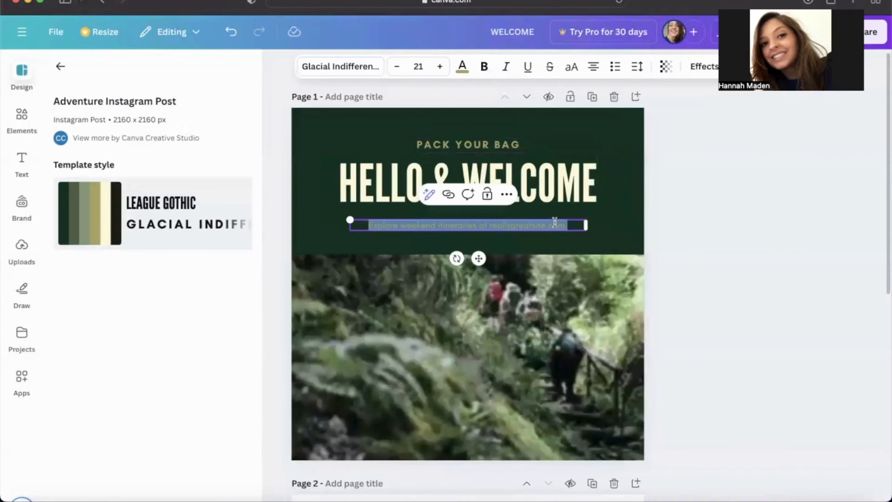
pyautogui.write('LIVE YOUR L')
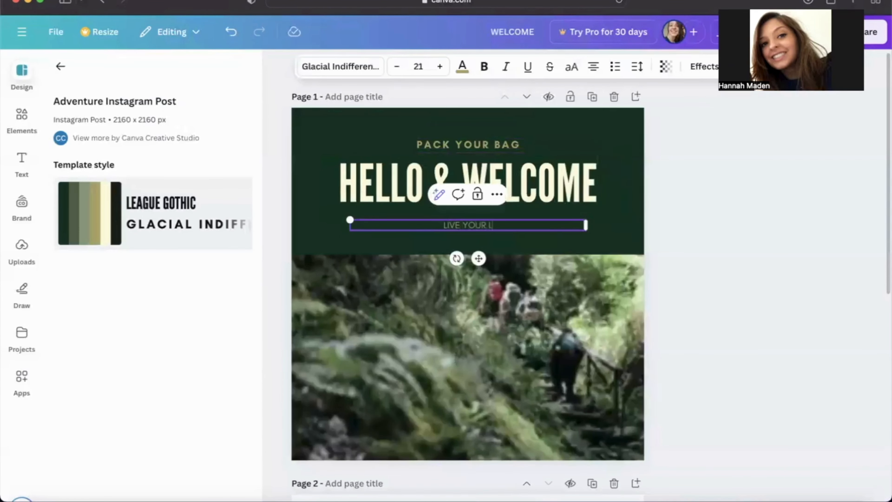
pyautogui.write('IFE ON YOUR TERMS')
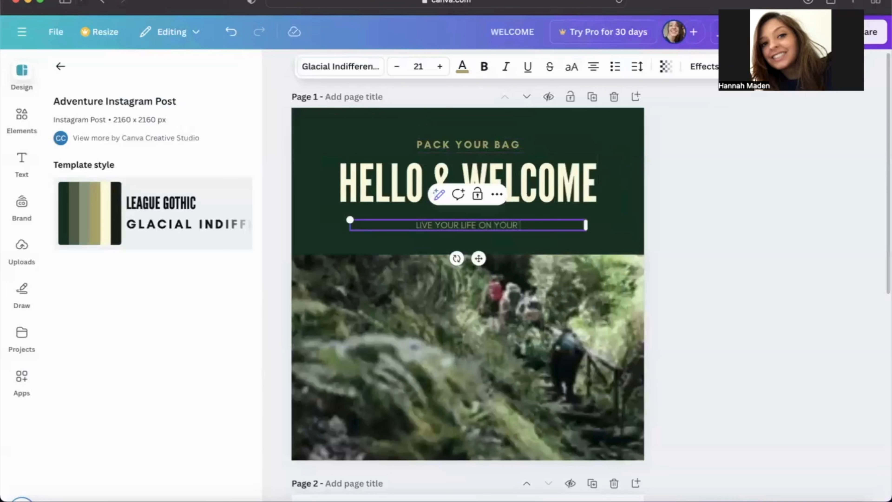
pyautogui.click(719, 263)
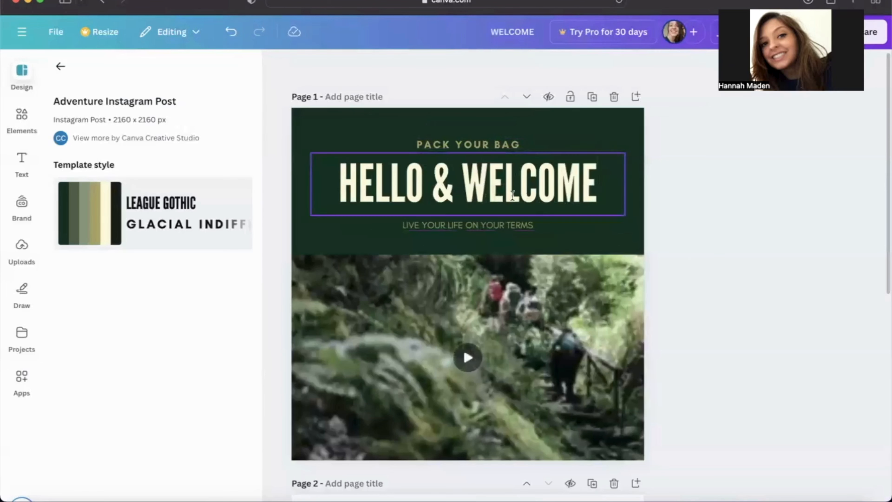
# Delete the "PACK YOUR BAG" line on page 1 and move the headline and the small line below it slightly up
pyautogui.click(530, 140)
pyautogui.moveTo(530, 141); pyautogui.dragTo(535, 141)
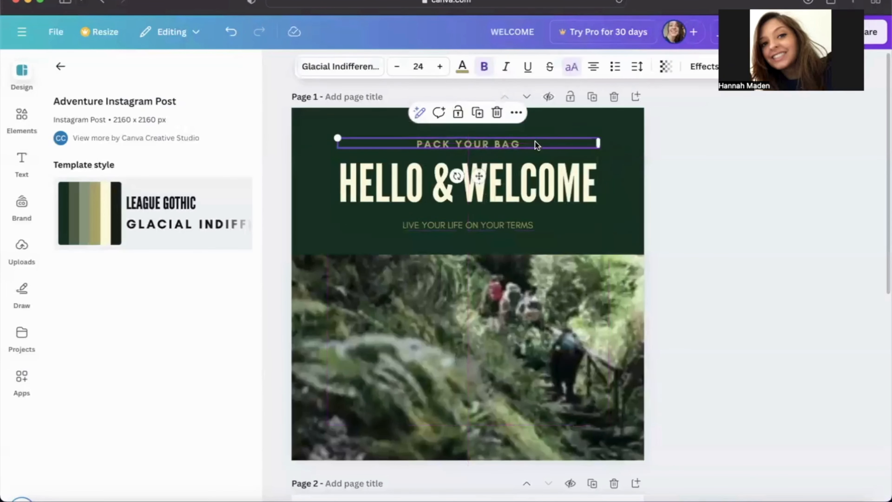
pyautogui.click(497, 113)
pyautogui.click(519, 163)
pyautogui.click(521, 224)
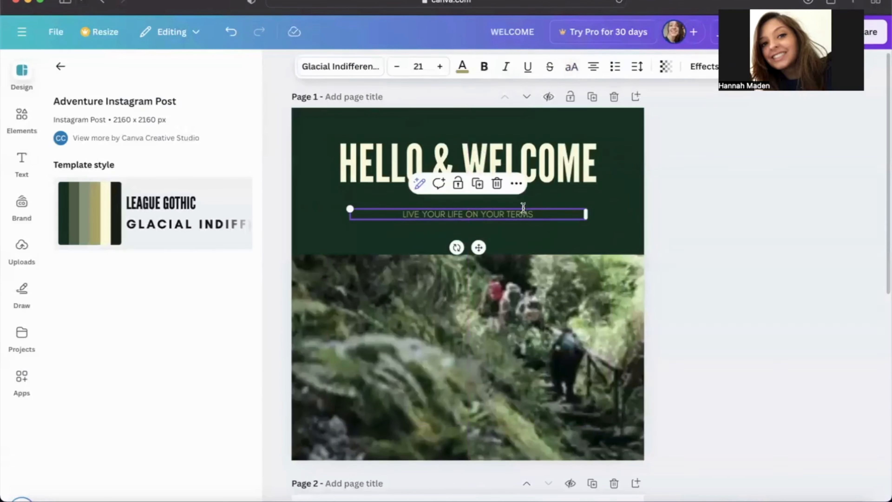
# Change the font of the whole "HELLO & WELCOME" headline to Cinzel Decorative
pyautogui.click(599, 167)
pyautogui.doubleClick(601, 167)
pyautogui.click(413, 164)
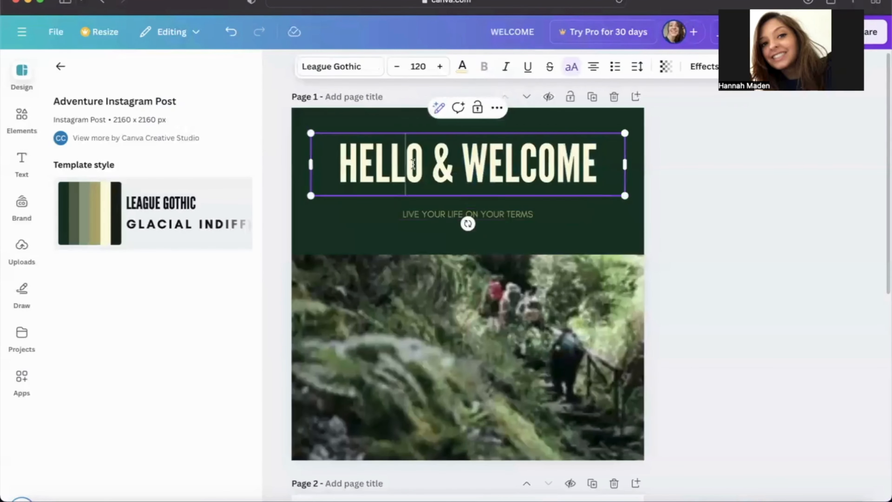
pyautogui.moveTo(330, 162); pyautogui.dragTo(605, 169)
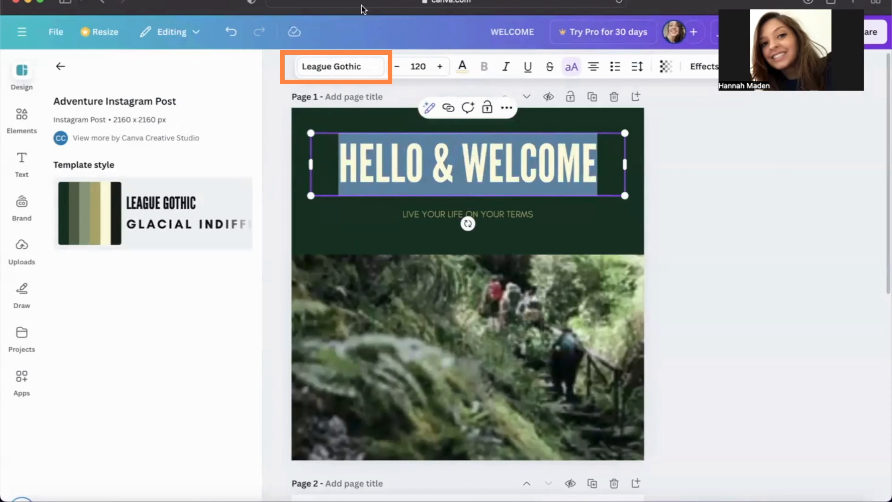
pyautogui.click(310, 70)
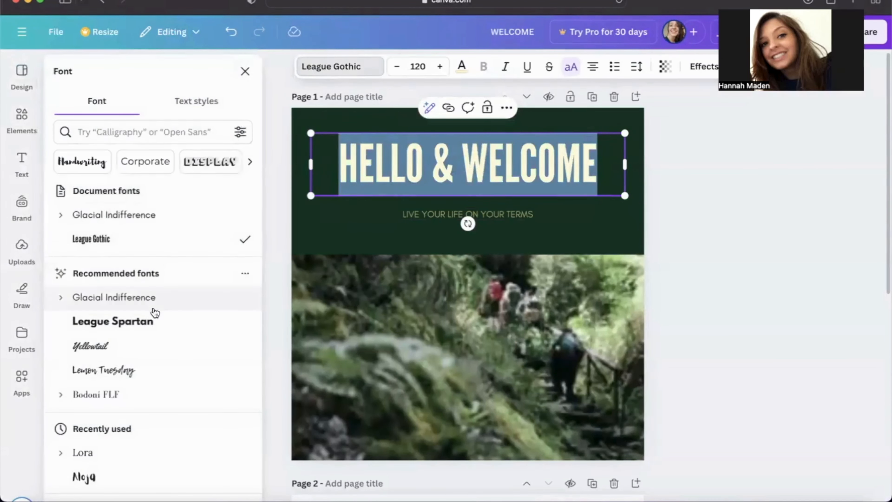
pyautogui.scroll(-5, 151, 414)
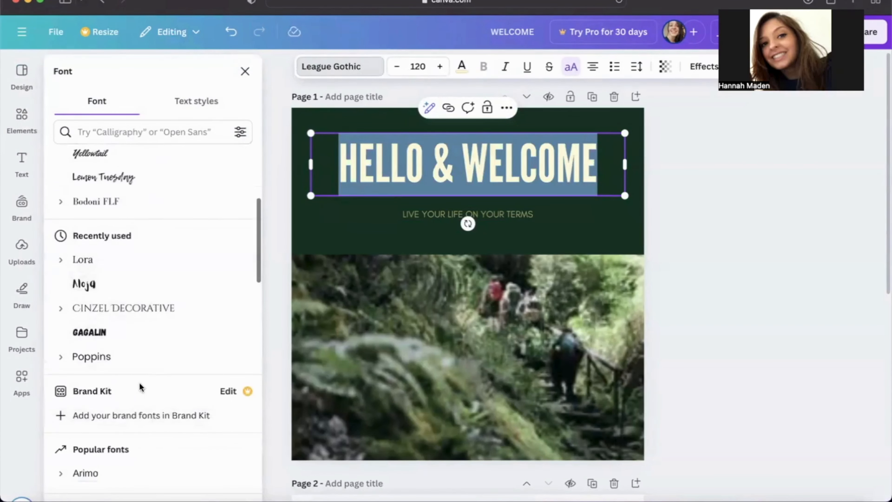
pyautogui.click(147, 309)
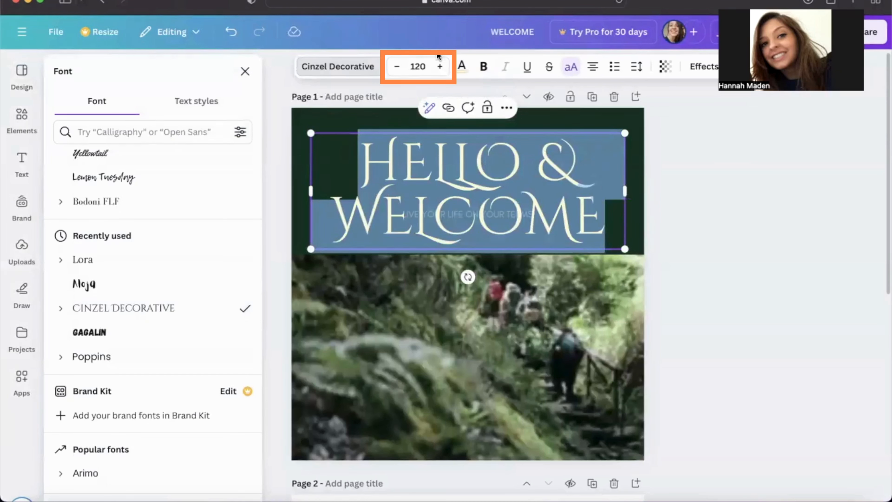
# Reduce the headline's font size to 64 so the text fits on a single line
pyautogui.click(395, 69)
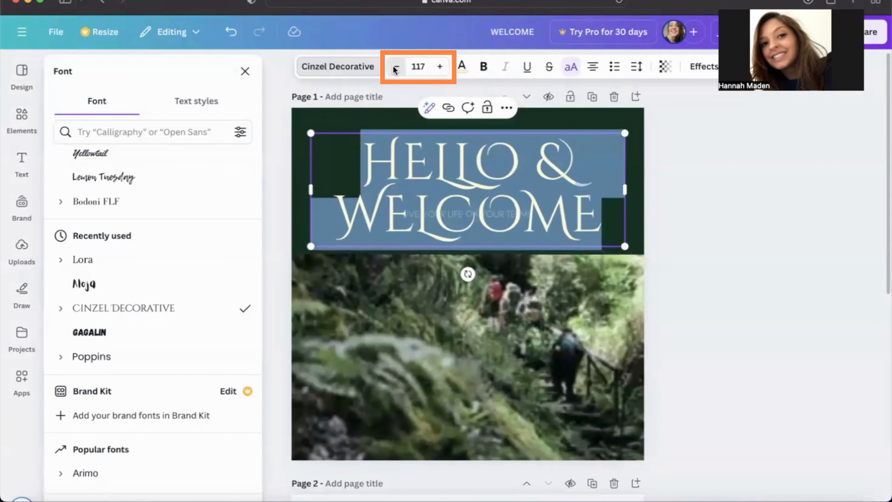
pyautogui.click(395, 68)
pyautogui.click(394, 69)
pyautogui.click(395, 68)
pyautogui.click(395, 68)
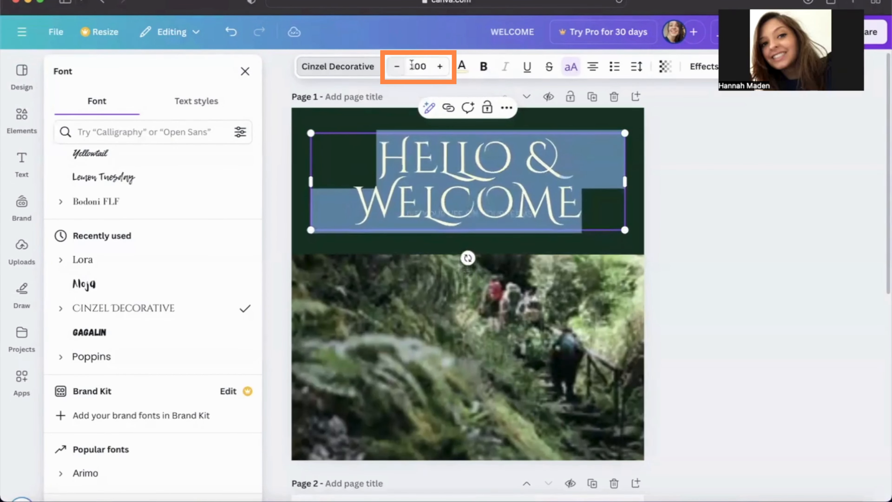
pyautogui.click(424, 64)
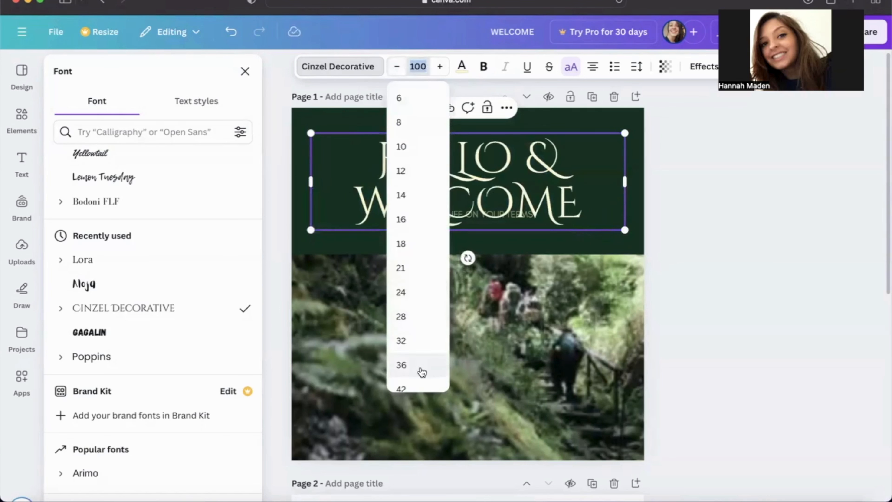
pyautogui.scroll(-5, 418, 367)
pyautogui.click(417, 298)
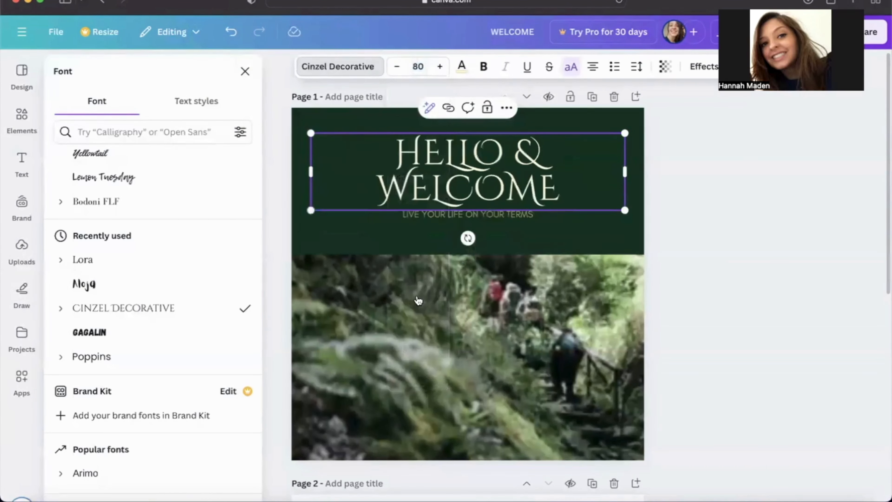
pyautogui.click(417, 66)
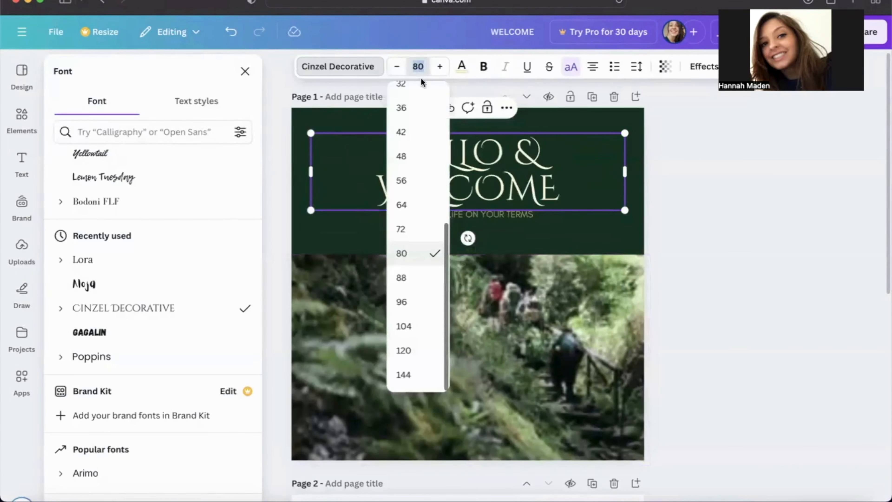
pyautogui.click(420, 202)
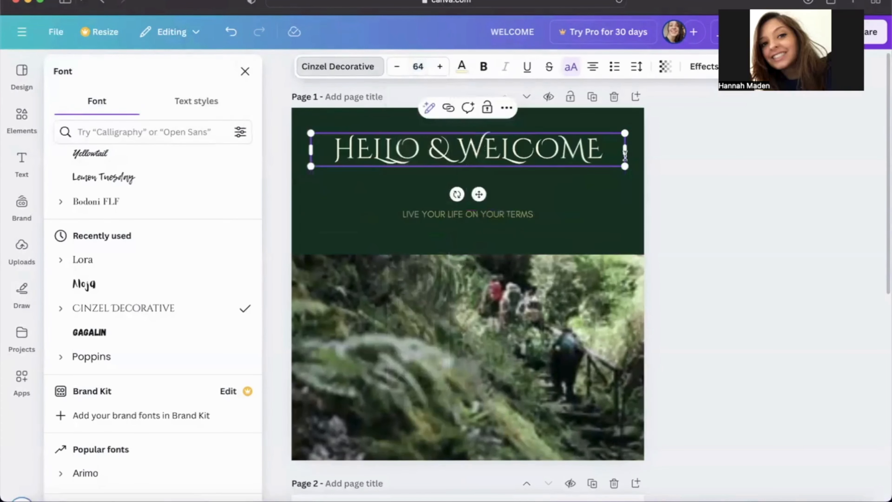
# Move the headline slightly down and bring the "LIVE YOUR LIFE ON YOUR TERMS" line up close beneath it
pyautogui.click(598, 163)
pyautogui.click(591, 214)
pyautogui.moveTo(575, 158)
pyautogui.mouseDown()
pyautogui.moveTo(575, 178)
pyautogui.moveTo(574, 169)
pyautogui.mouseUp()
pyautogui.moveTo(526, 213); pyautogui.dragTo(528, 191)
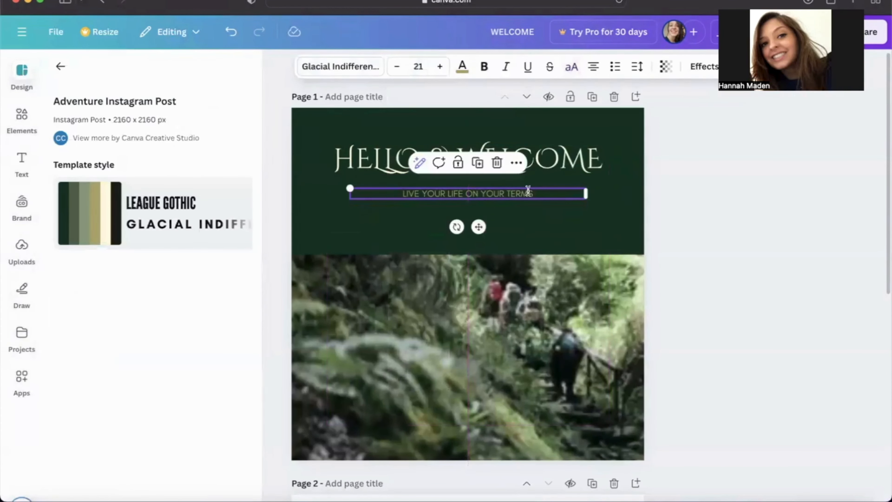
# Try several solid and gradient background colours on page 1 and apply the default turquoise-to-blue linear gradient
pyautogui.click(631, 204)
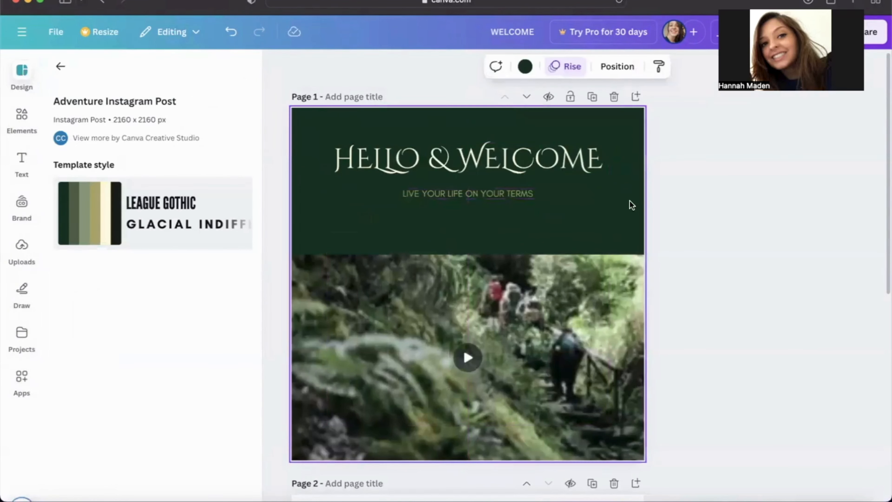
pyautogui.click(525, 66)
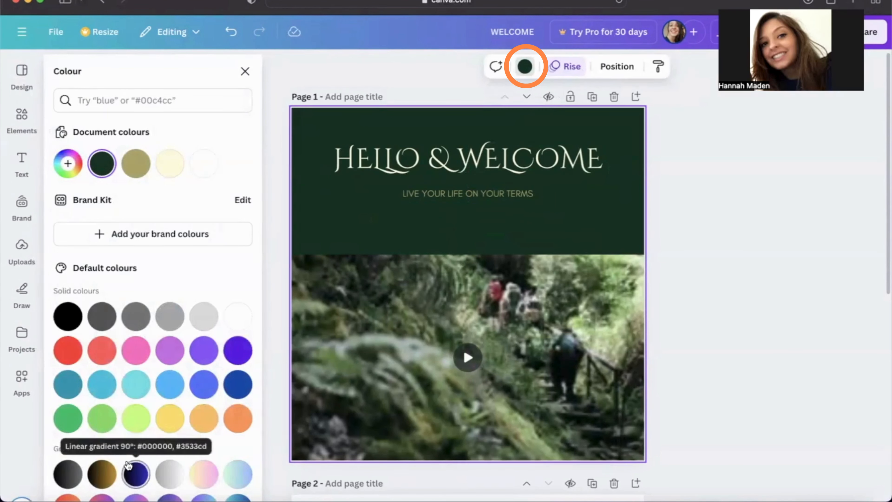
pyautogui.scroll(-2, 137, 414)
pyautogui.click(110, 310)
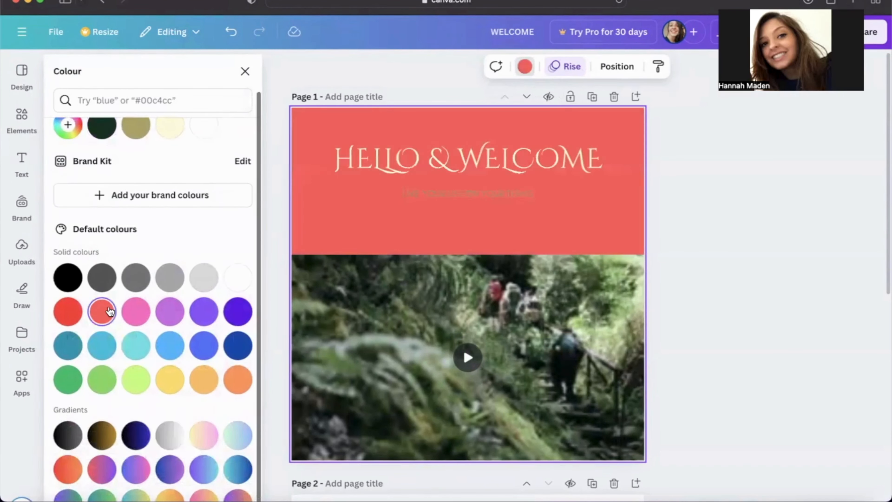
pyautogui.click(207, 315)
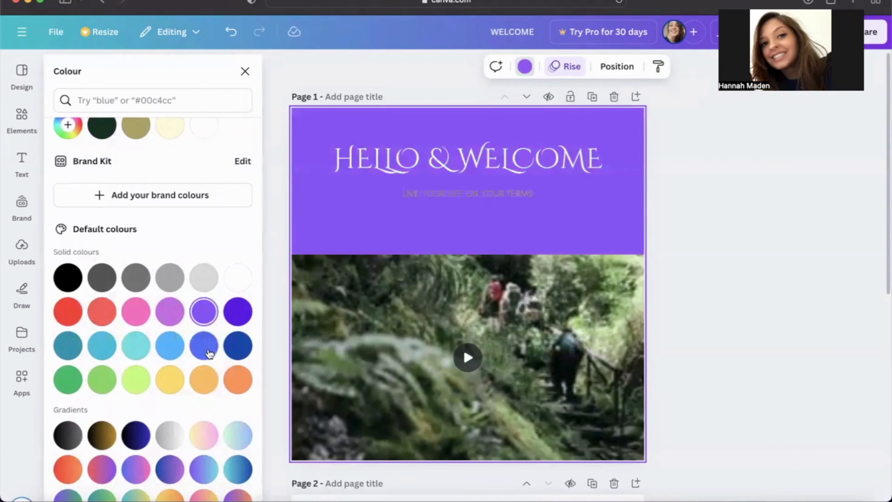
pyautogui.click(205, 385)
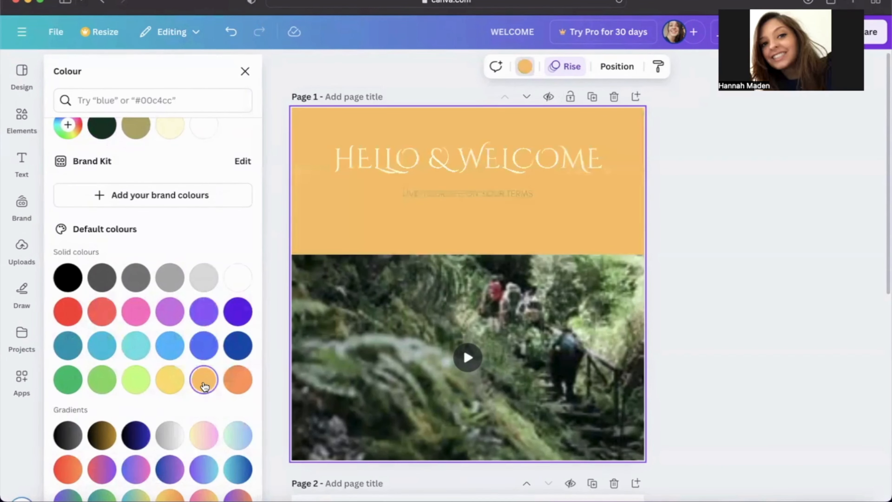
pyautogui.click(204, 435)
pyautogui.click(136, 469)
pyautogui.click(102, 470)
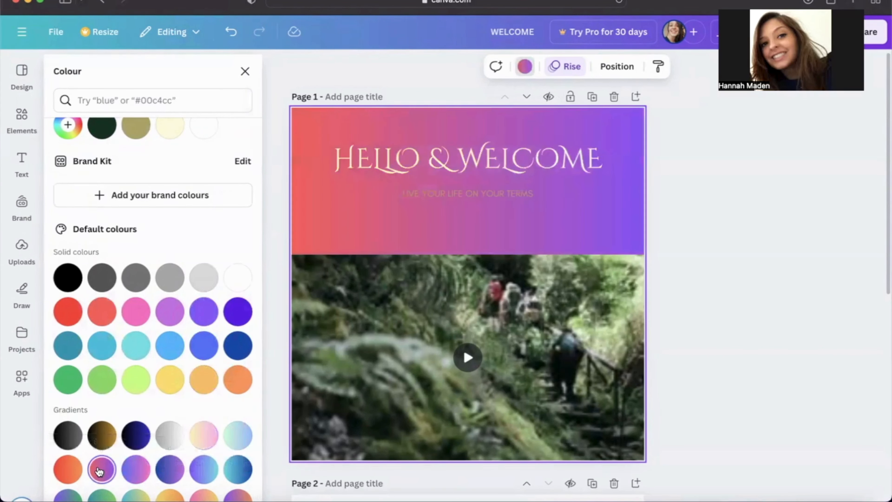
pyautogui.click(67, 470)
pyautogui.click(230, 470)
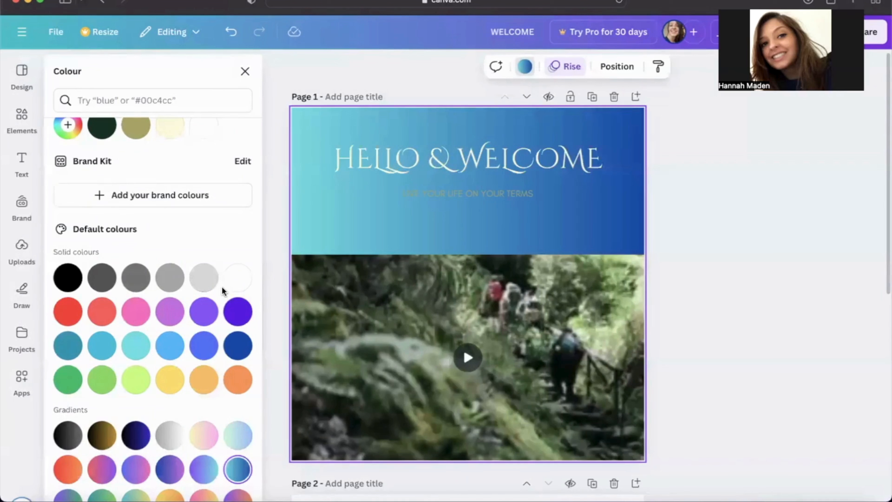
# Enlarge the hiking video on page 1 to about 1,121 by 647, keeping it against the page's lower edge
pyautogui.moveTo(555, 352); pyautogui.dragTo(555, 321)
pyautogui.moveTo(610, 399); pyautogui.dragTo(617, 413)
pyautogui.moveTo(650, 464)
pyautogui.mouseDown()
pyautogui.moveTo(480, 364)
pyautogui.moveTo(649, 469)
pyautogui.mouseUp()
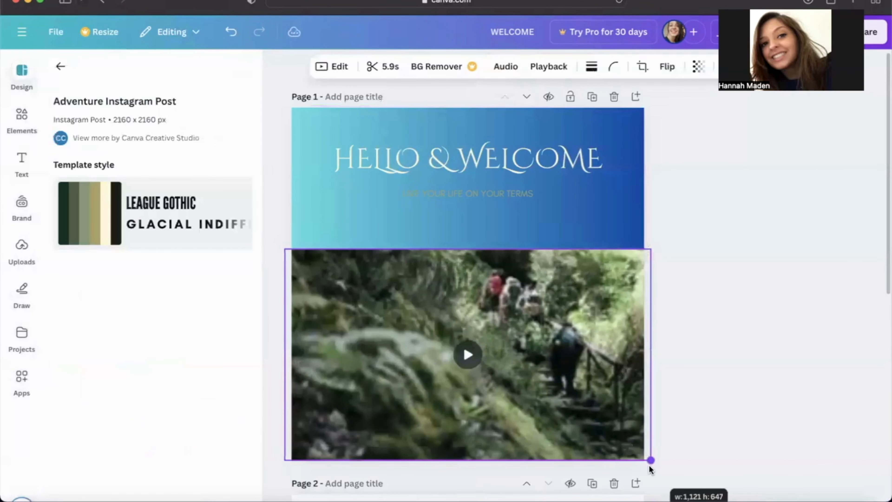
# Replace the page 1 background with a custom solid dark green, #2B503A
pyautogui.click(569, 218)
pyautogui.click(524, 68)
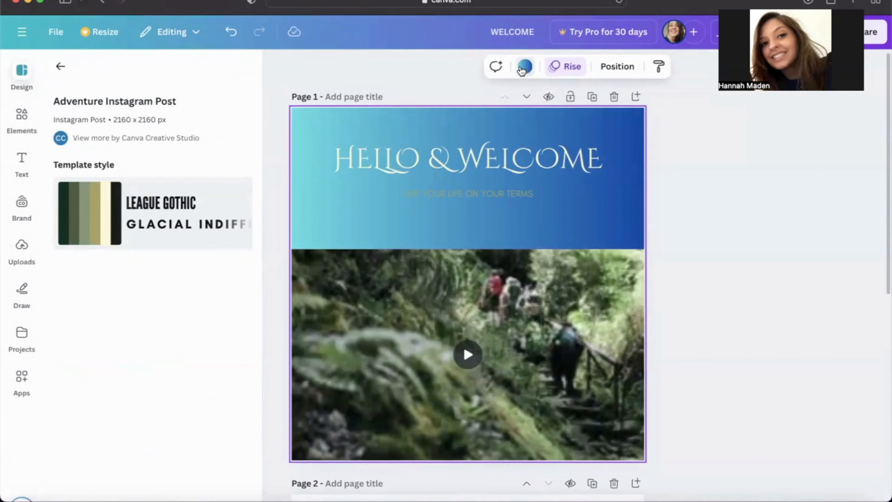
pyautogui.click(103, 164)
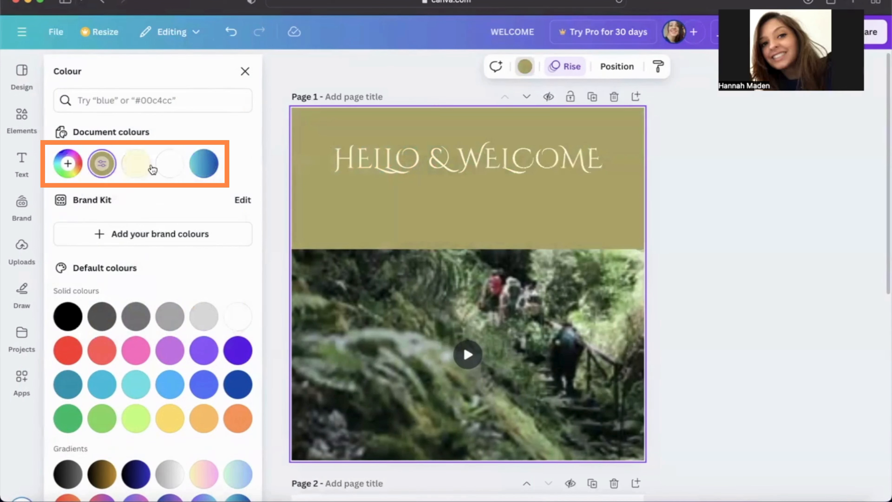
pyautogui.click(68, 164)
pyautogui.moveTo(91, 301); pyautogui.dragTo(179, 300)
pyautogui.moveTo(139, 247); pyautogui.dragTo(147, 270)
pyautogui.moveTo(180, 302); pyautogui.dragTo(132, 301)
pyautogui.moveTo(147, 270)
pyautogui.mouseDown()
pyautogui.moveTo(152, 257)
pyautogui.moveTo(155, 275)
pyautogui.moveTo(140, 271)
pyautogui.mouseUp()
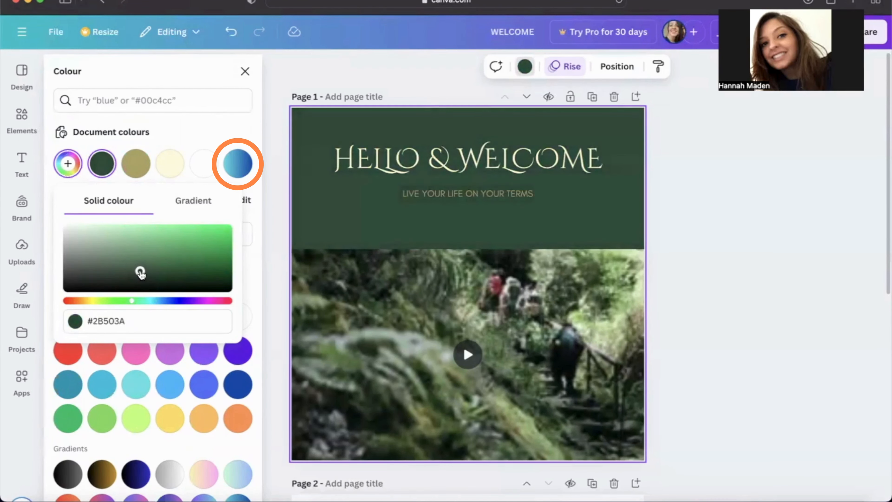
pyautogui.click(213, 125)
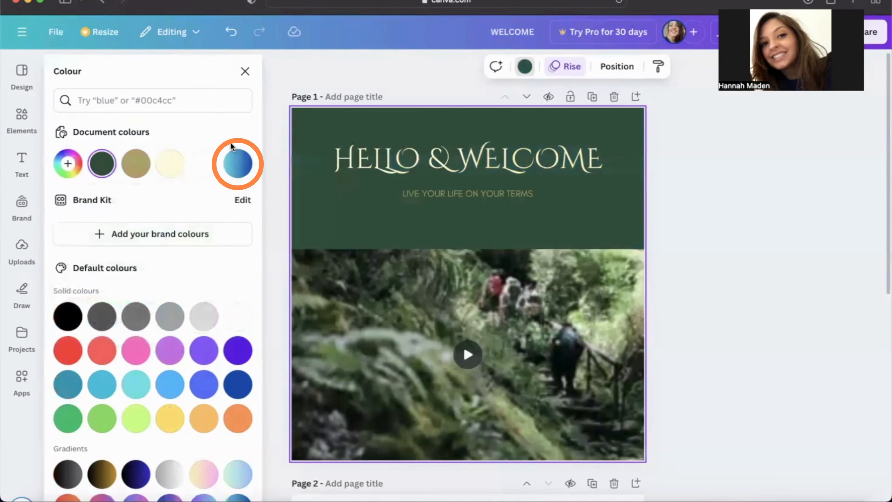
# Apply the document's blue gradient to the page 1 background and change its second colour to dark teal #09665B
pyautogui.click(237, 164)
pyautogui.click(80, 166)
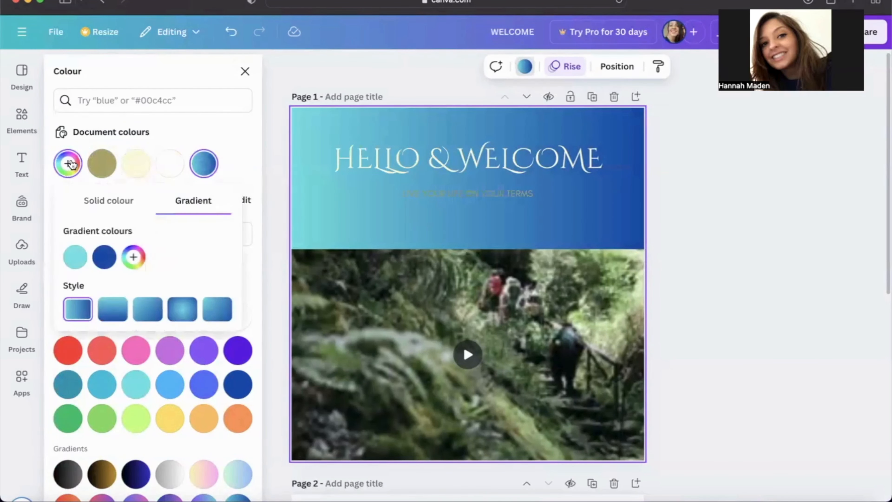
pyautogui.click(97, 263)
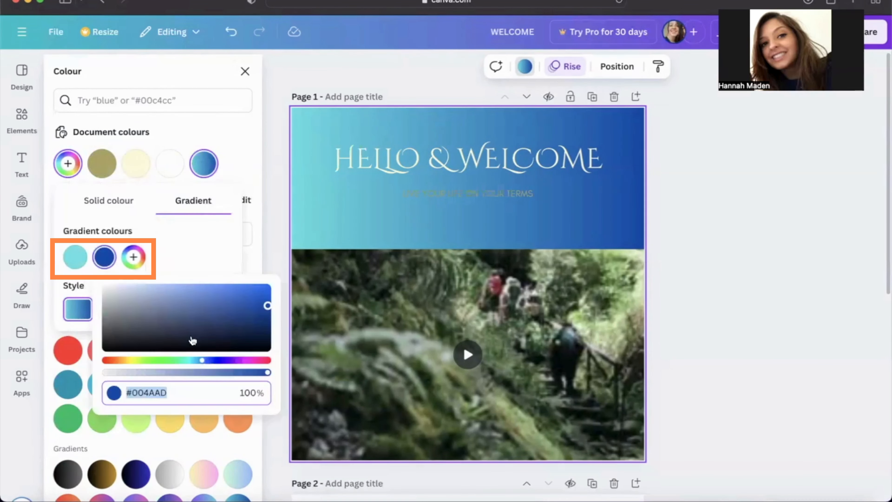
pyautogui.moveTo(202, 359); pyautogui.dragTo(183, 360)
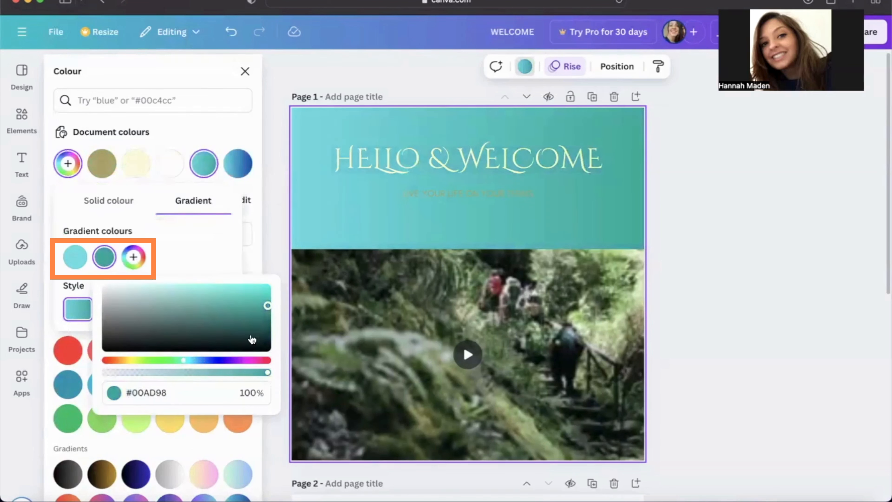
pyautogui.moveTo(268, 307); pyautogui.dragTo(256, 324)
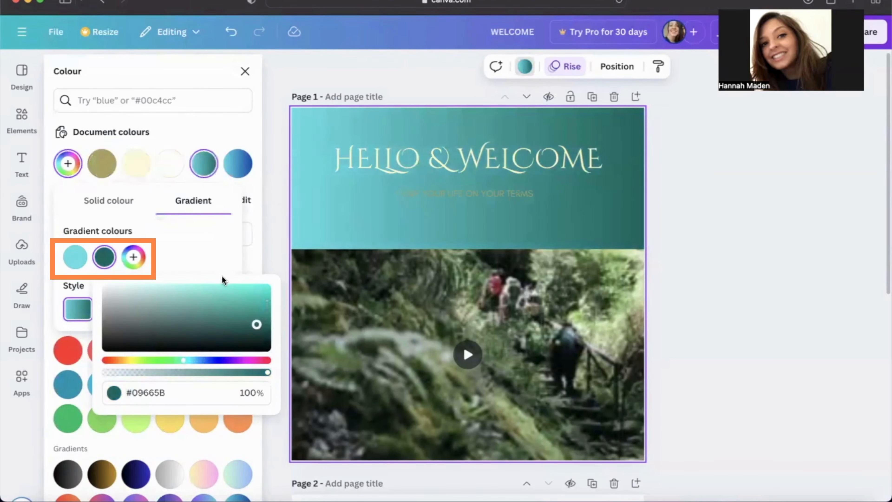
# Set the first colour of the background gradient to green #3D8B5E and close the side panel
pyautogui.click(75, 258)
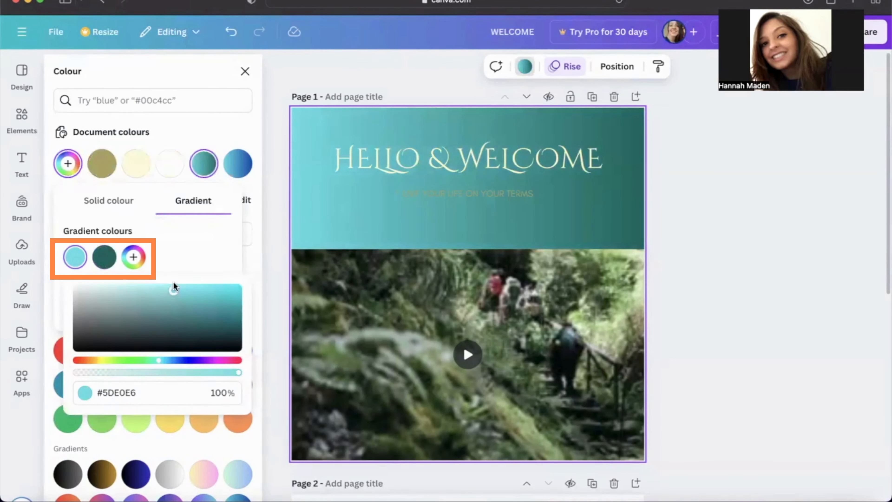
pyautogui.moveTo(159, 360); pyautogui.dragTo(142, 360)
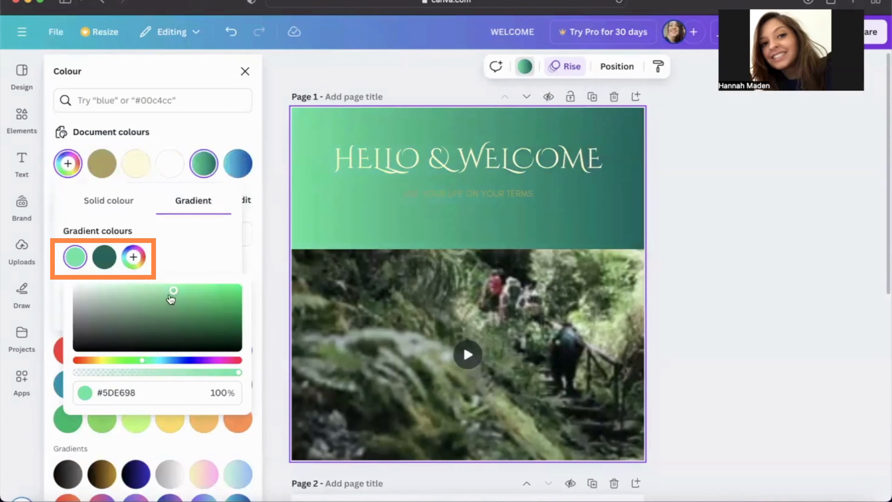
pyautogui.moveTo(172, 293); pyautogui.dragTo(168, 315)
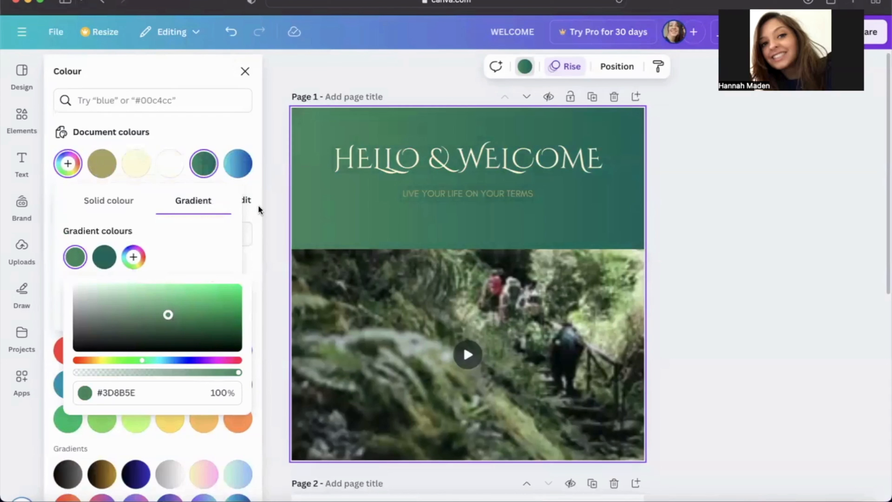
pyautogui.click(135, 393)
pyautogui.moveTo(135, 393); pyautogui.dragTo(93, 393)
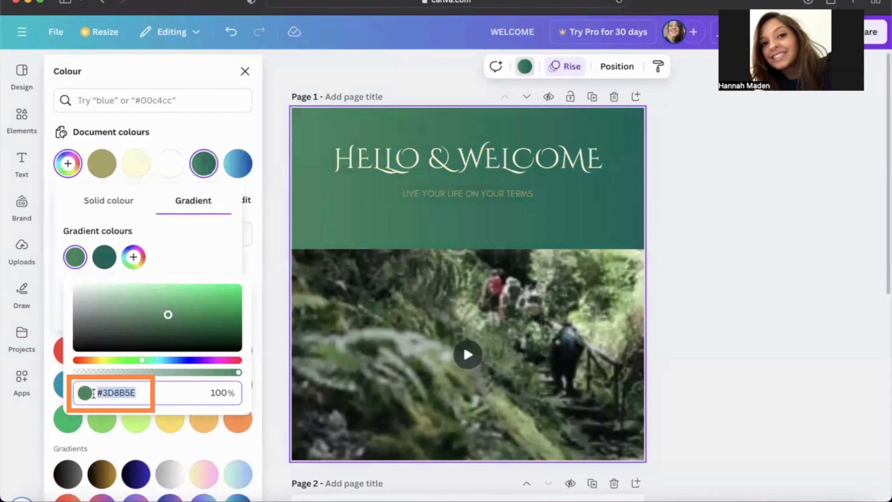
pyautogui.click(249, 124)
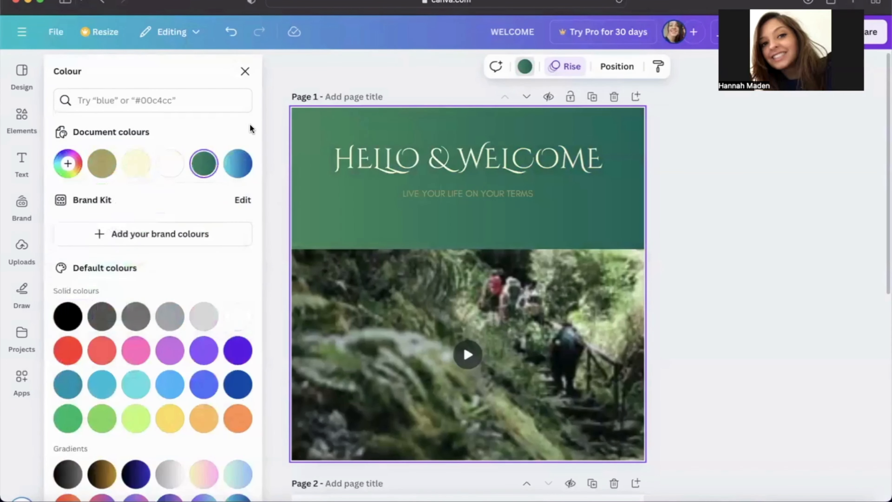
pyautogui.click(684, 239)
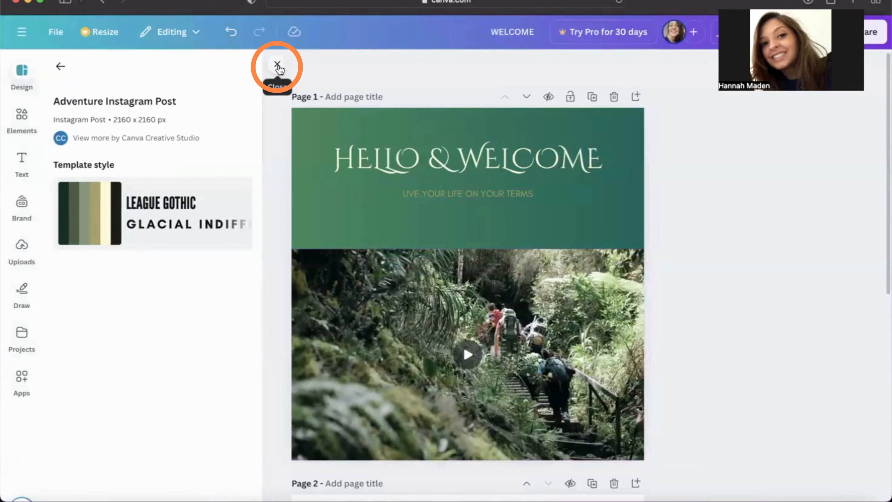
pyautogui.click(277, 65)
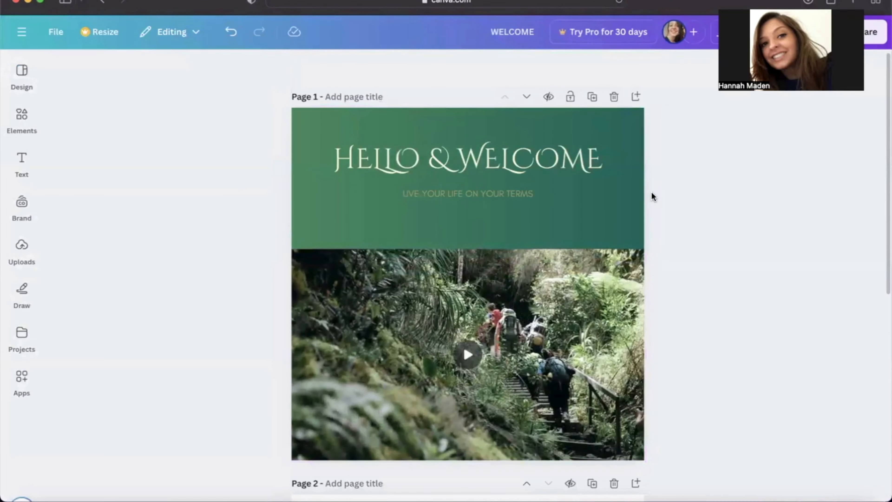